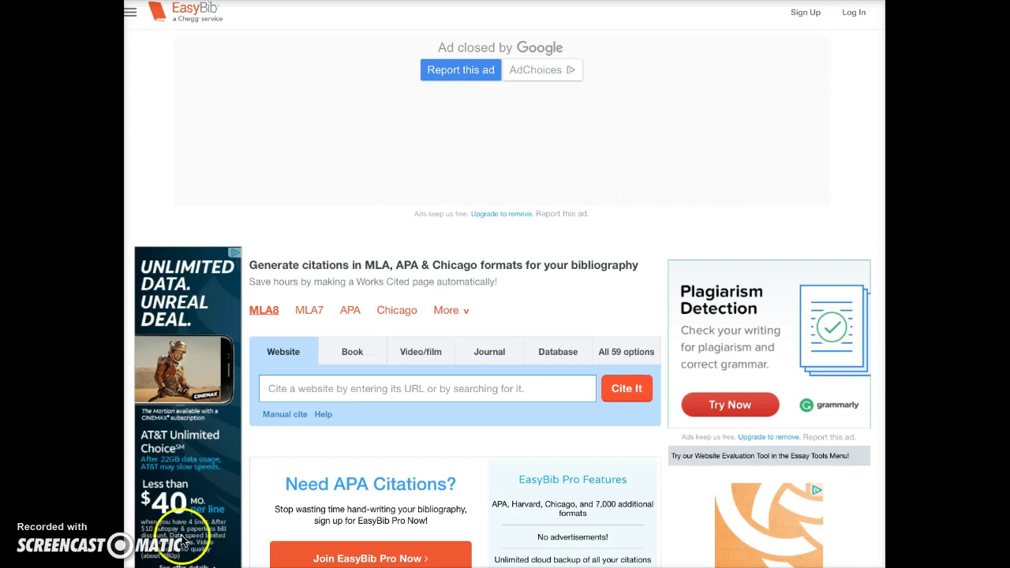
Step: Go from the EasyBib home page to its login page via Log In
left_click(854, 13)
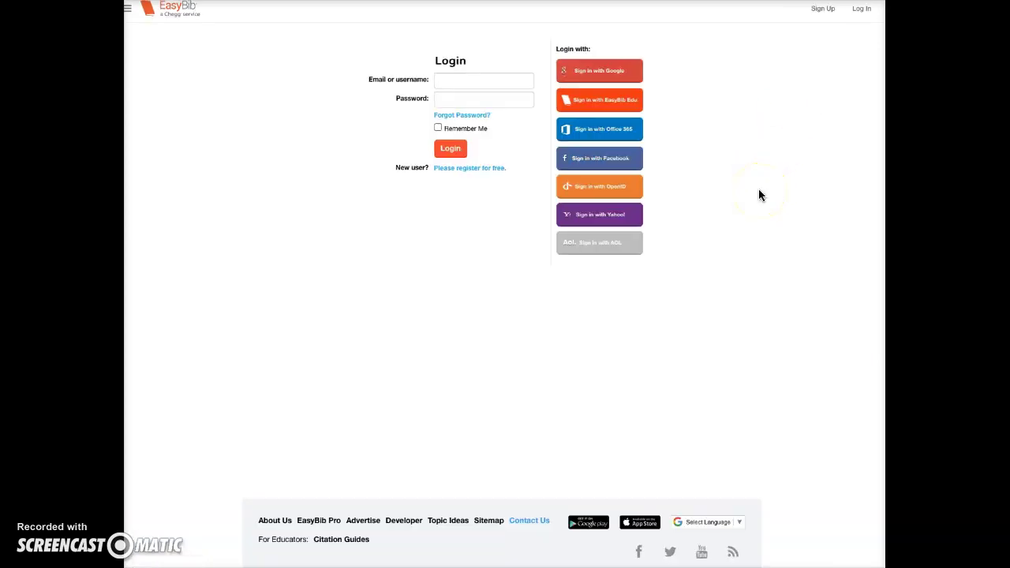
Step: Sign in through Google with the student account and its password
left_click(598, 73)
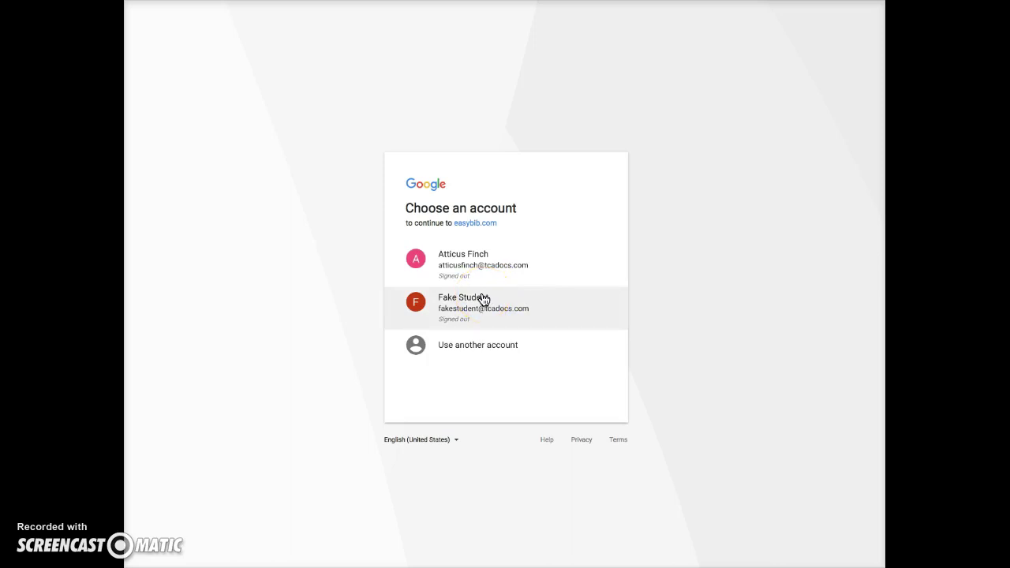
left_click(482, 351)
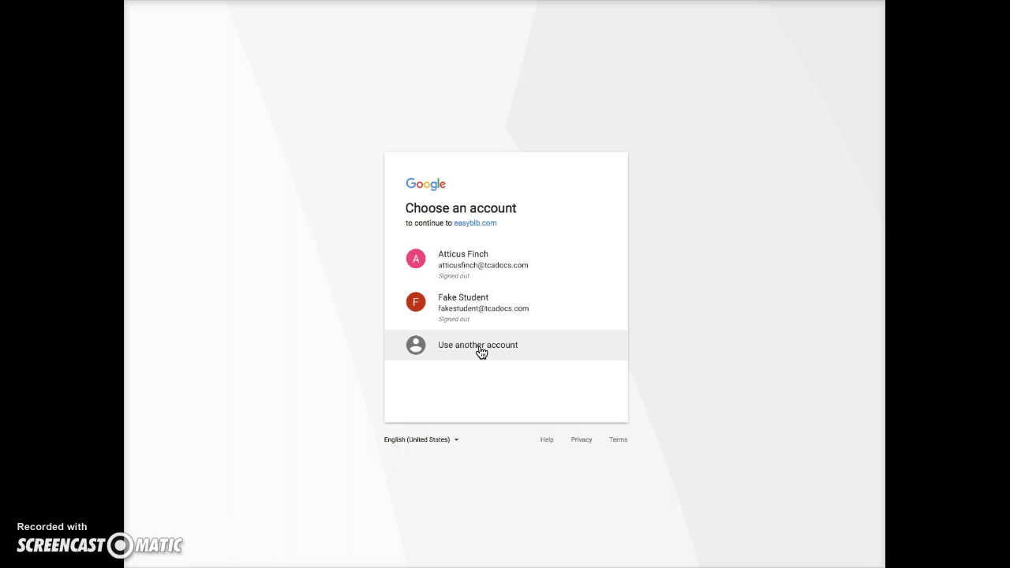
left_click(461, 301)
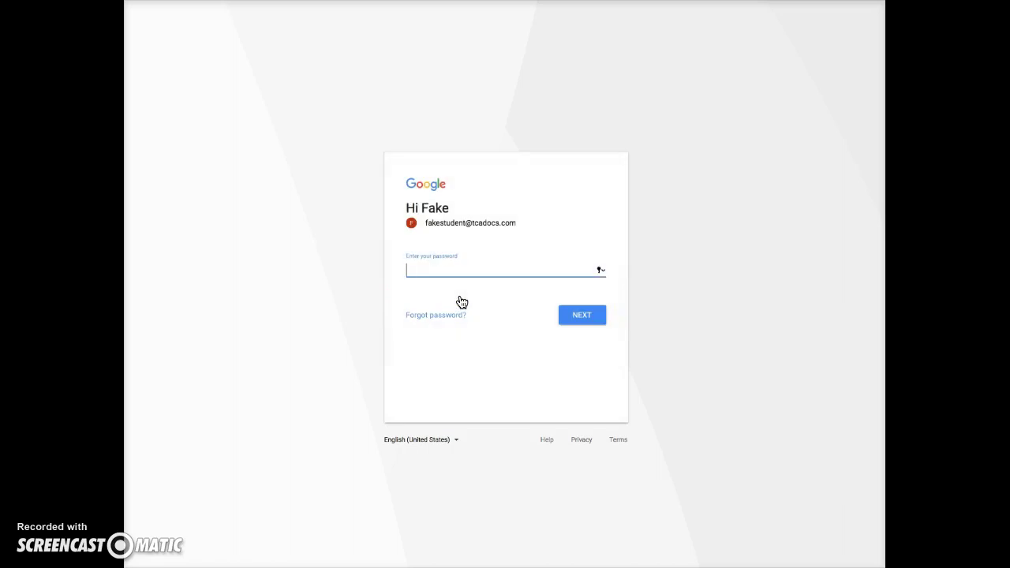
type("************")
key("Return")
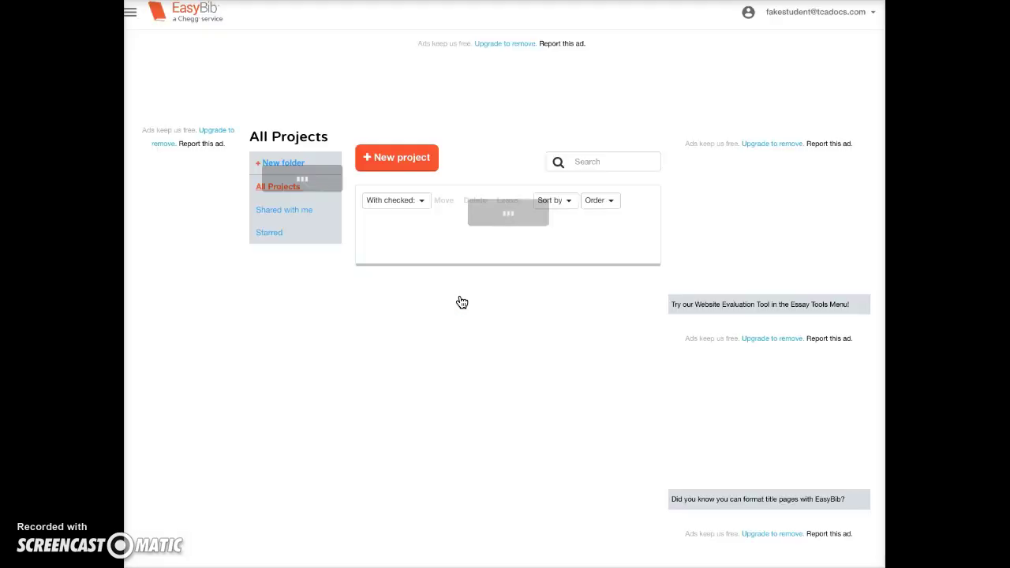
left_click(428, 316)
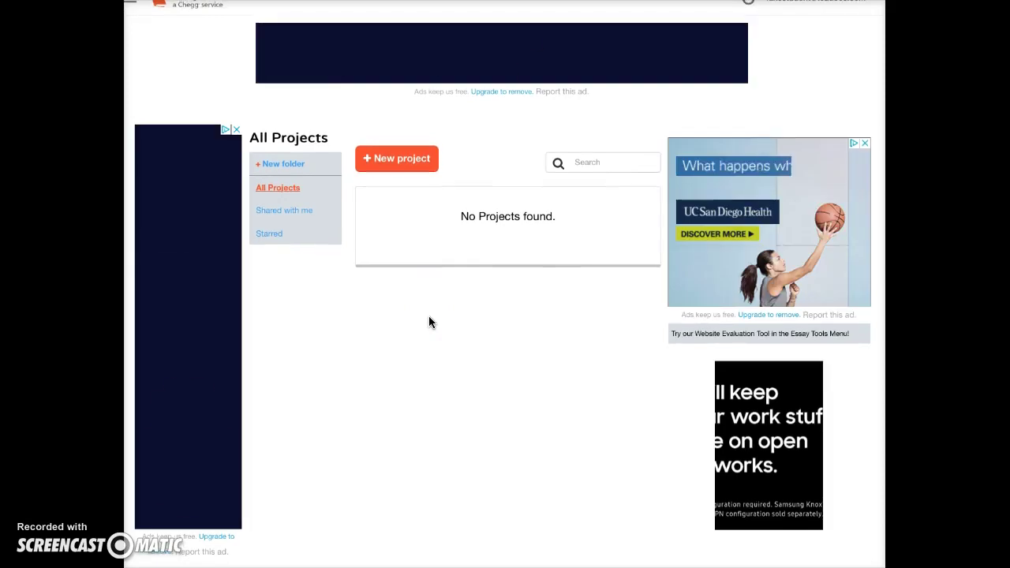
Step: Create a project named 'State Report' keeping MLA8 as the default style
left_click(433, 320)
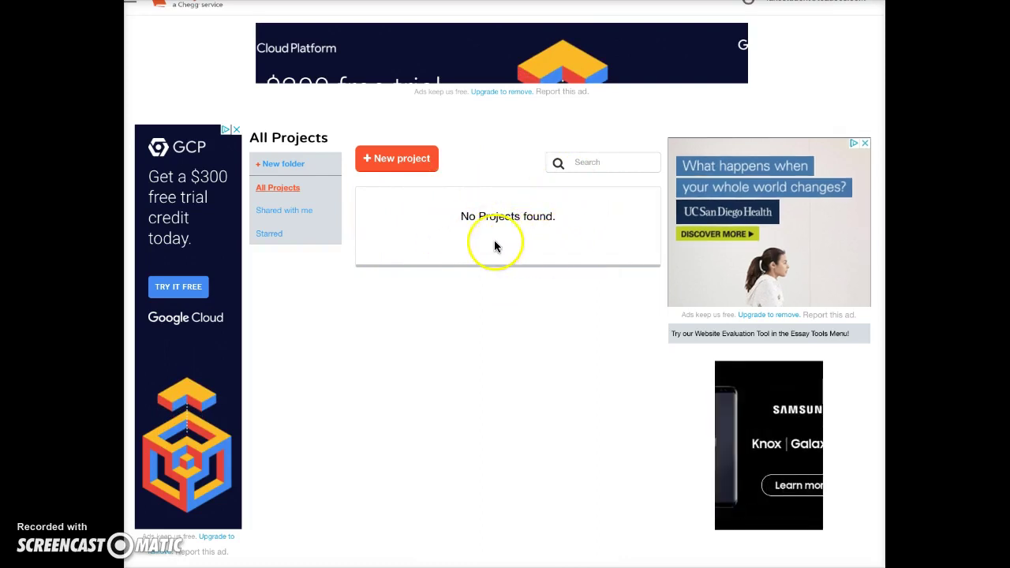
left_click(395, 164)
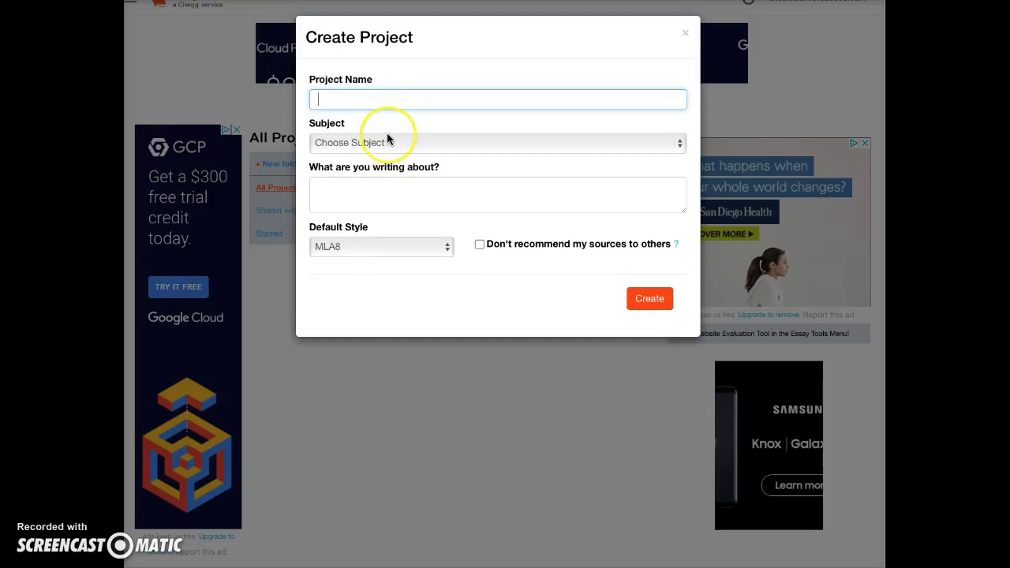
type("State Report")
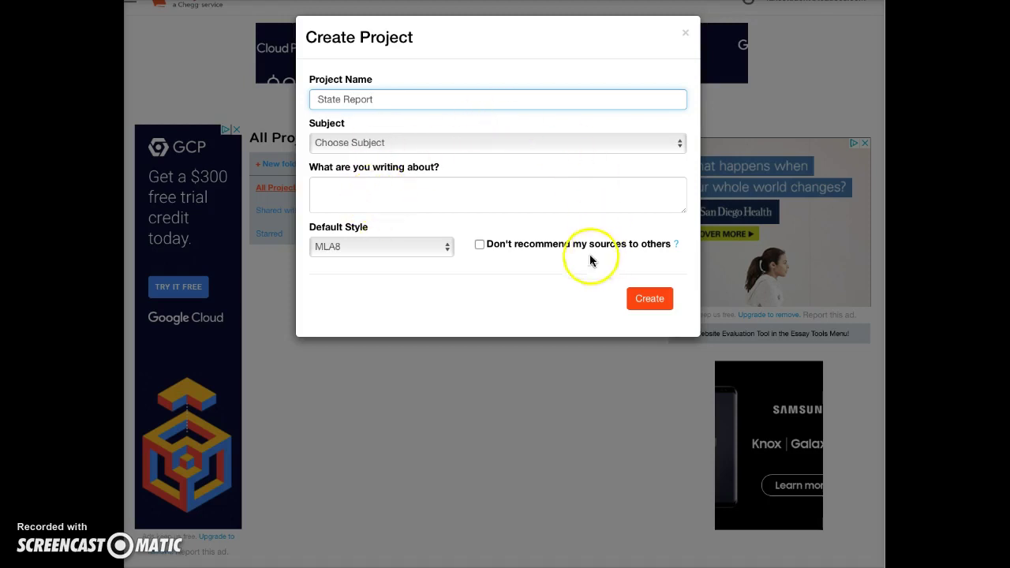
left_click(650, 299)
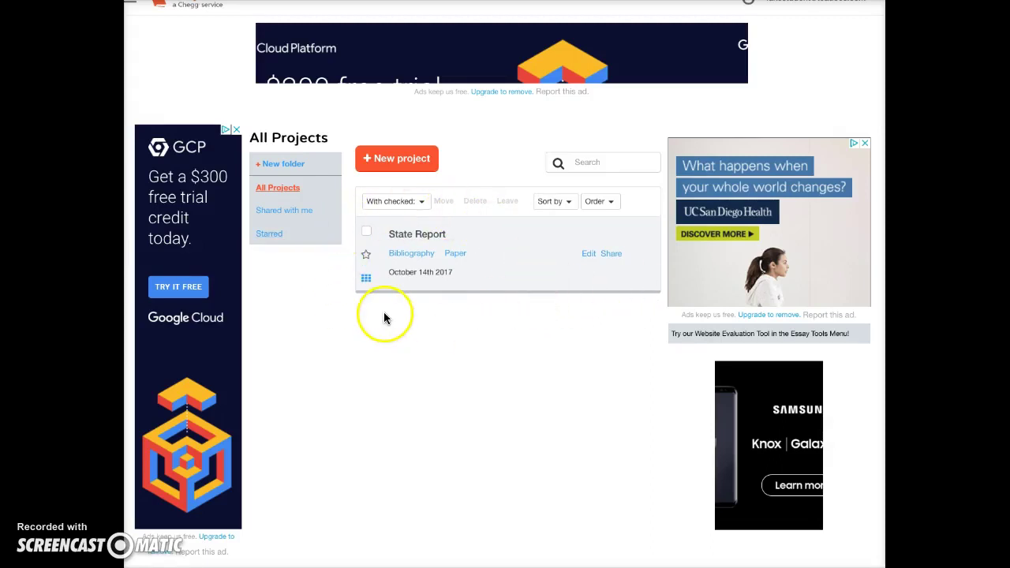
left_click(411, 254)
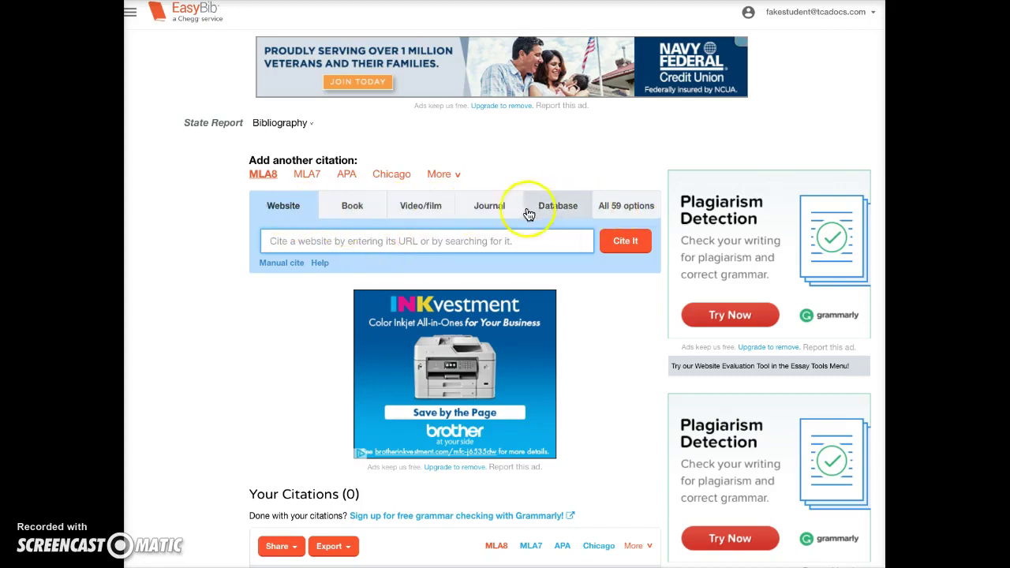
left_click(365, 209)
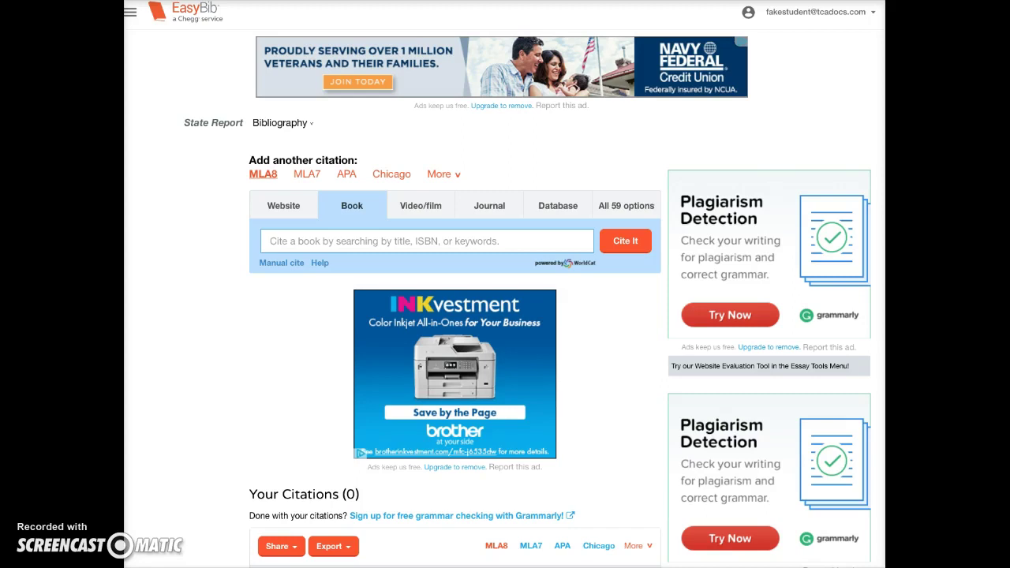
left_click(413, 245)
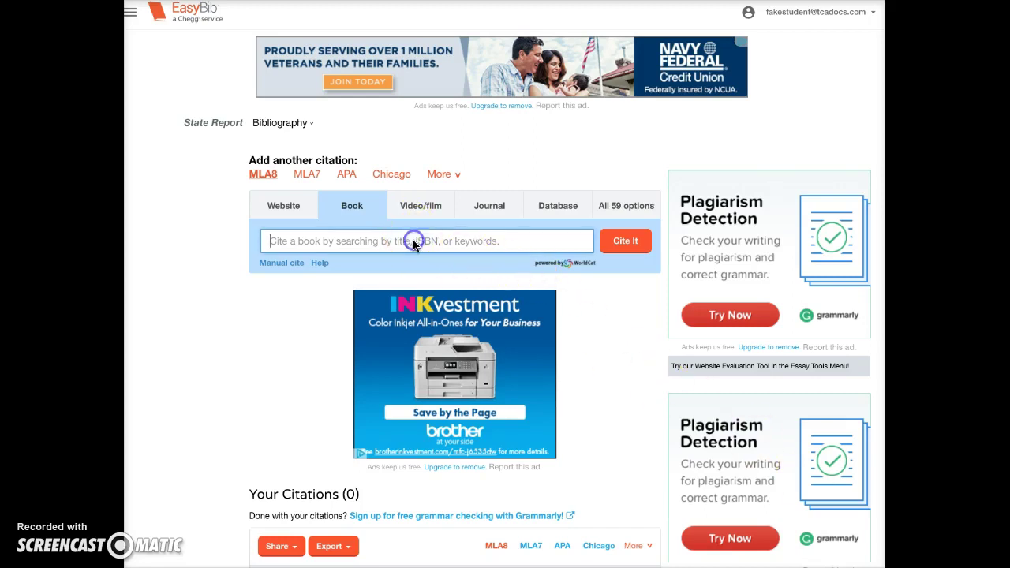
key("ctrl+v")
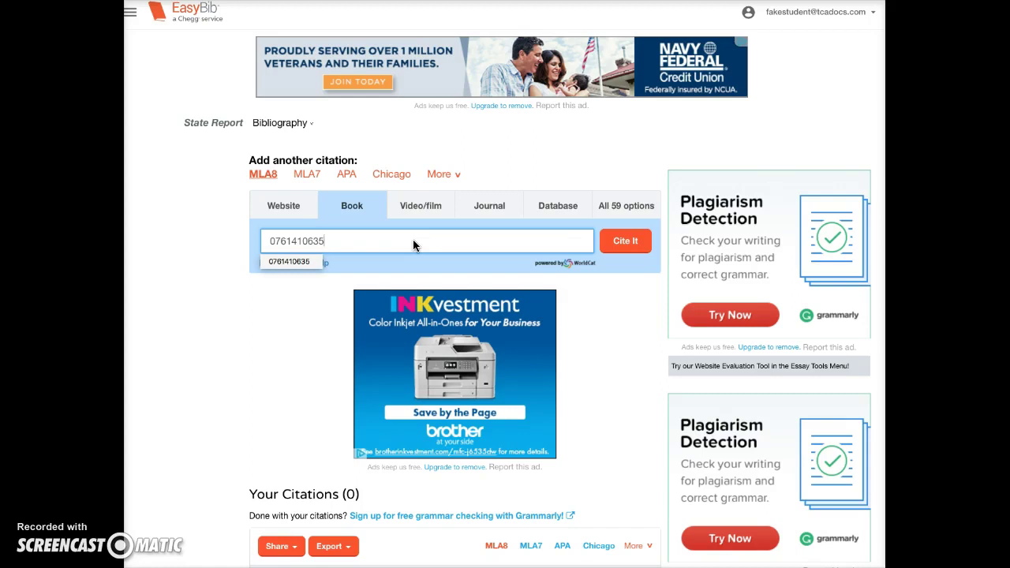
Step: Search the ISBN and pick the 2001 Marshall Cavendish 'Missouri' to reach its citation form
left_click(628, 246)
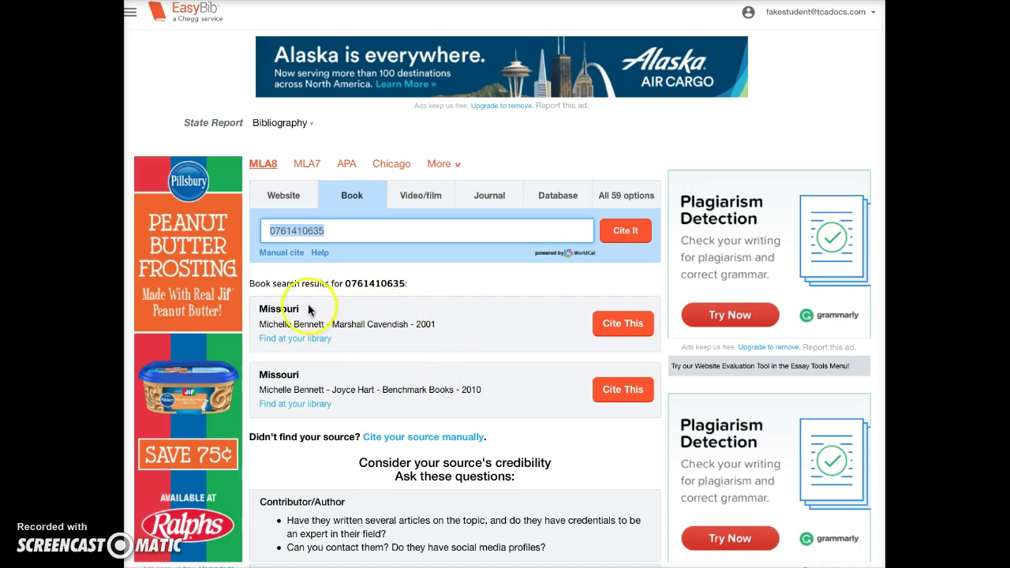
left_click(625, 325)
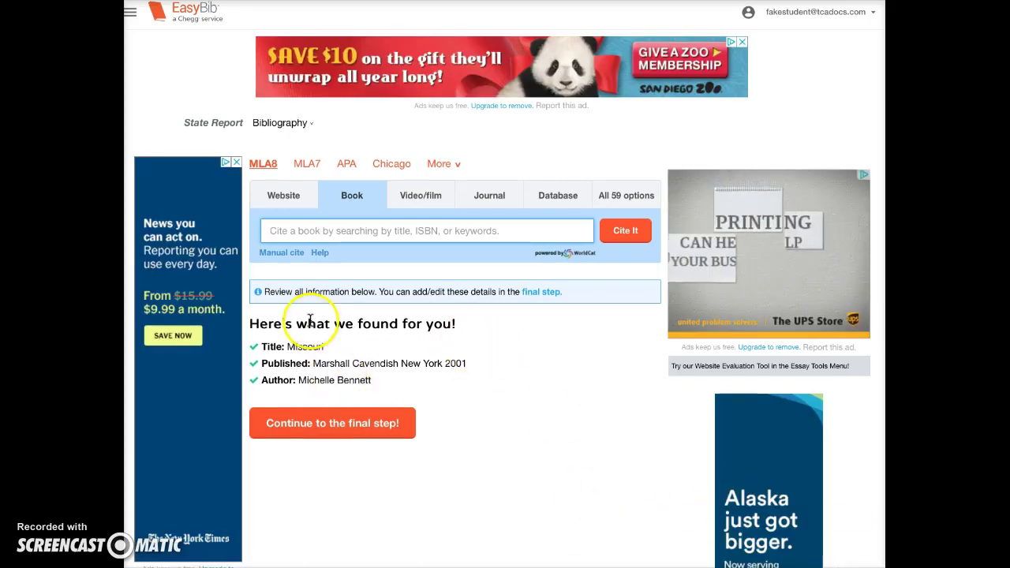
left_click(306, 426)
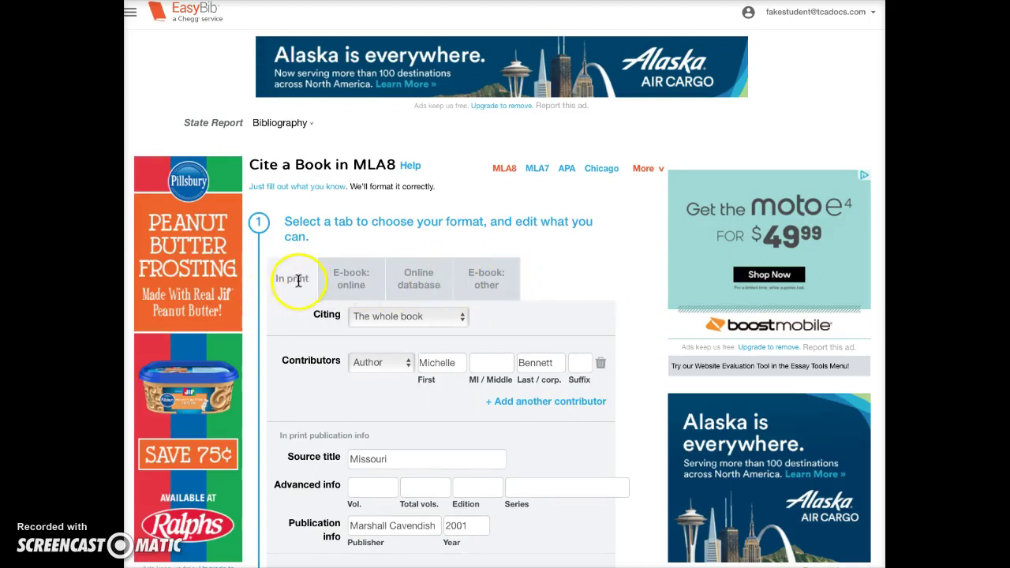
Step: Keep the In print format and create 'Bennett, Michelle. Missouri. Marshall Cavendish, 2001.'
left_click(347, 280)
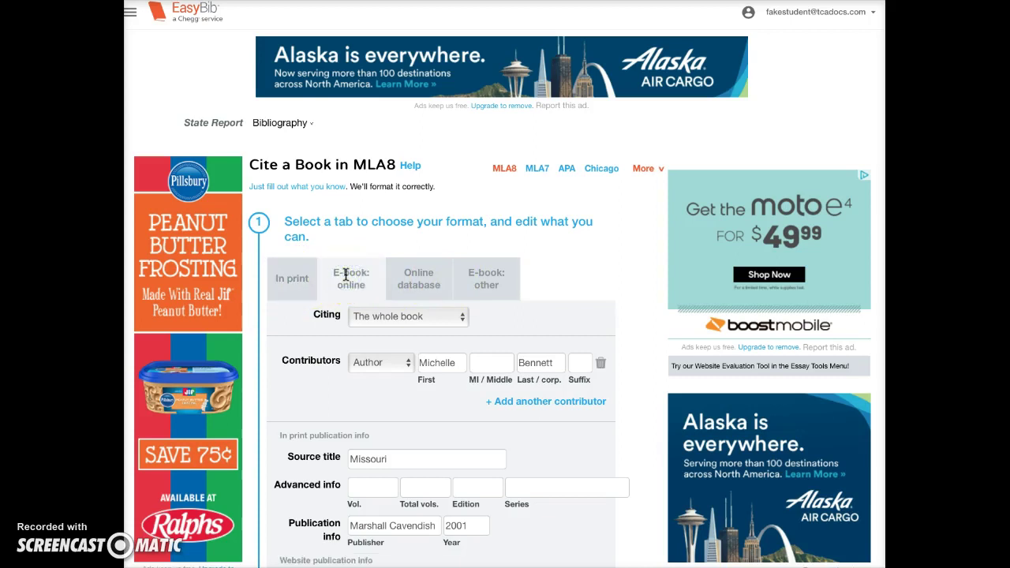
left_click(291, 278)
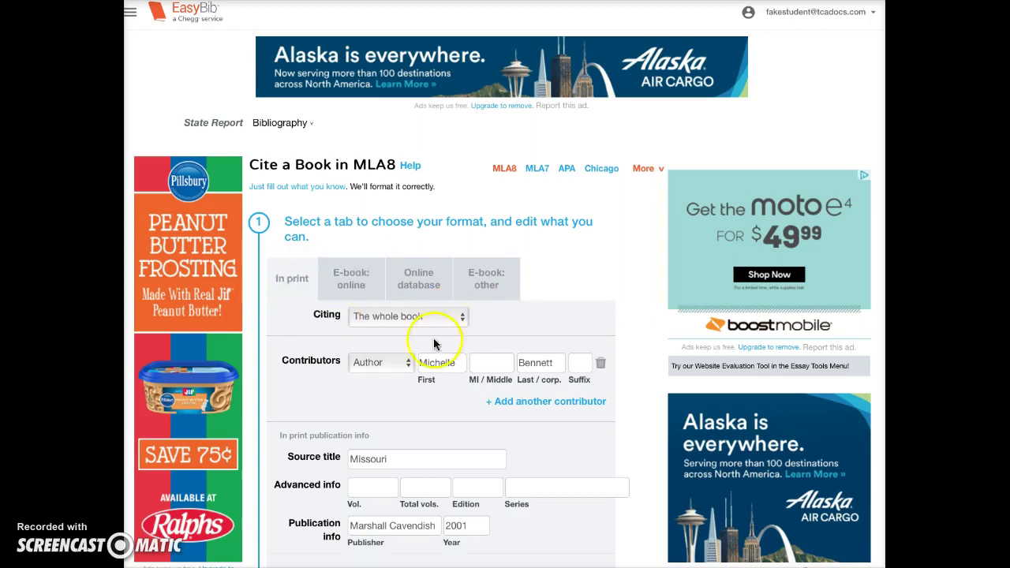
scroll(342, 360, "down", 2)
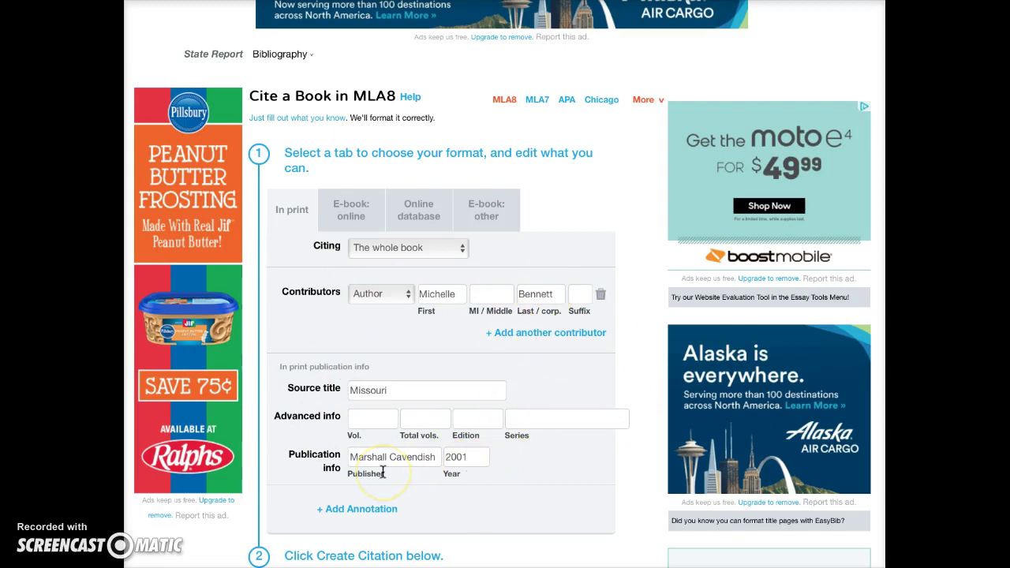
scroll(383, 472, "down", 1)
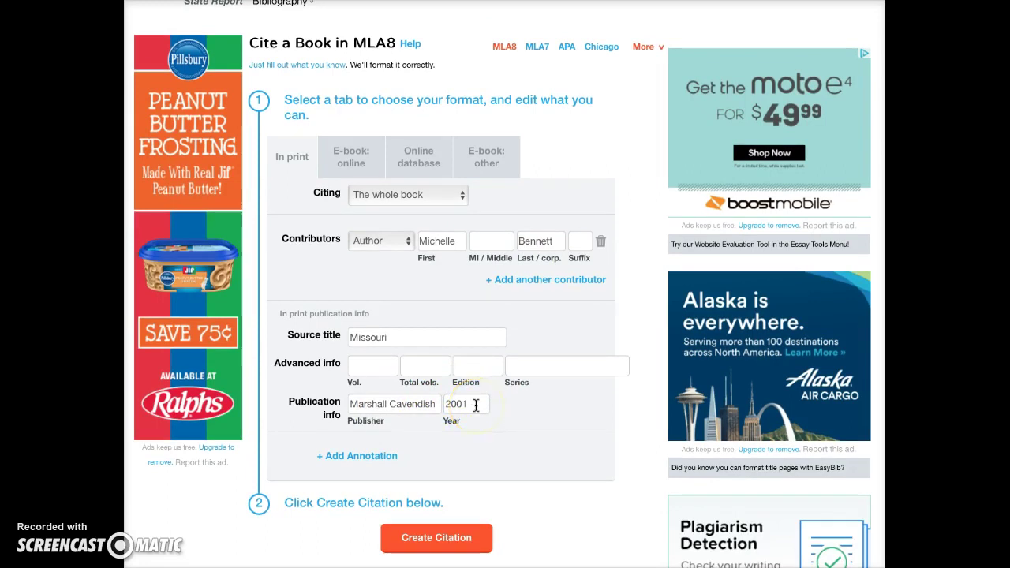
left_click(420, 397)
left_click(427, 405)
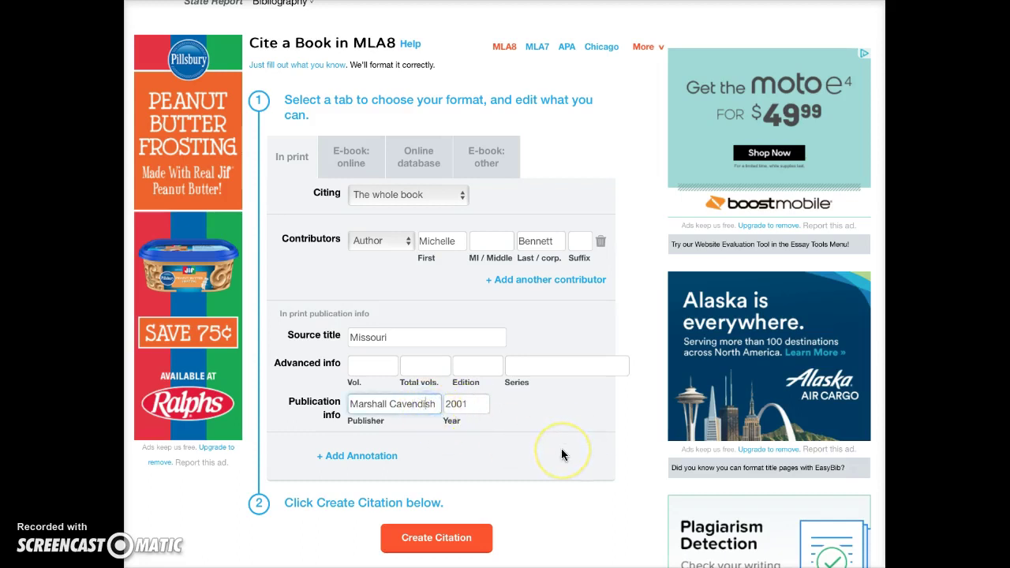
left_click(431, 541)
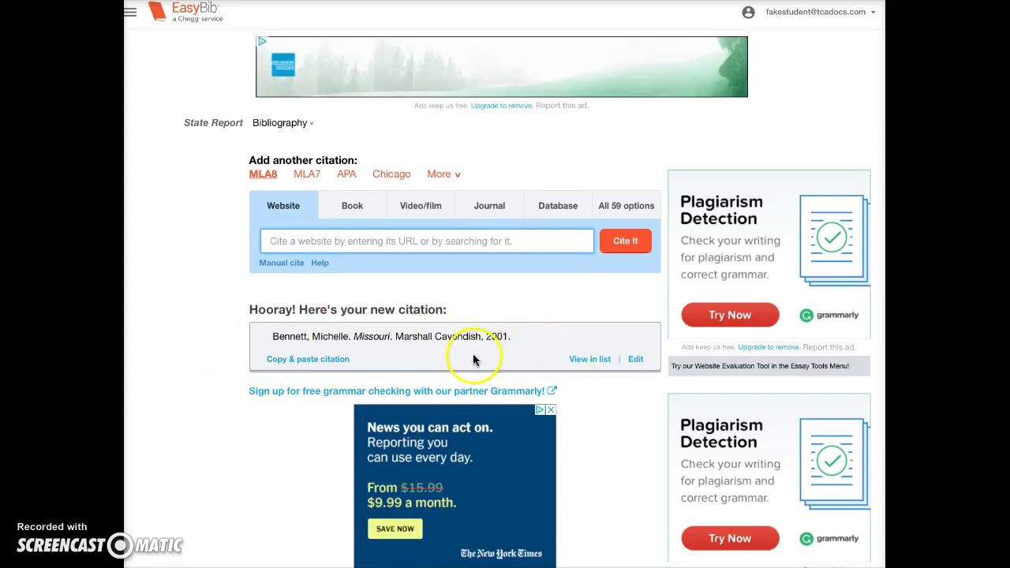
Step: Choose Website as the next source type and copy the poets.org Langston Hughes page URL
left_click(273, 336)
left_click(241, 461)
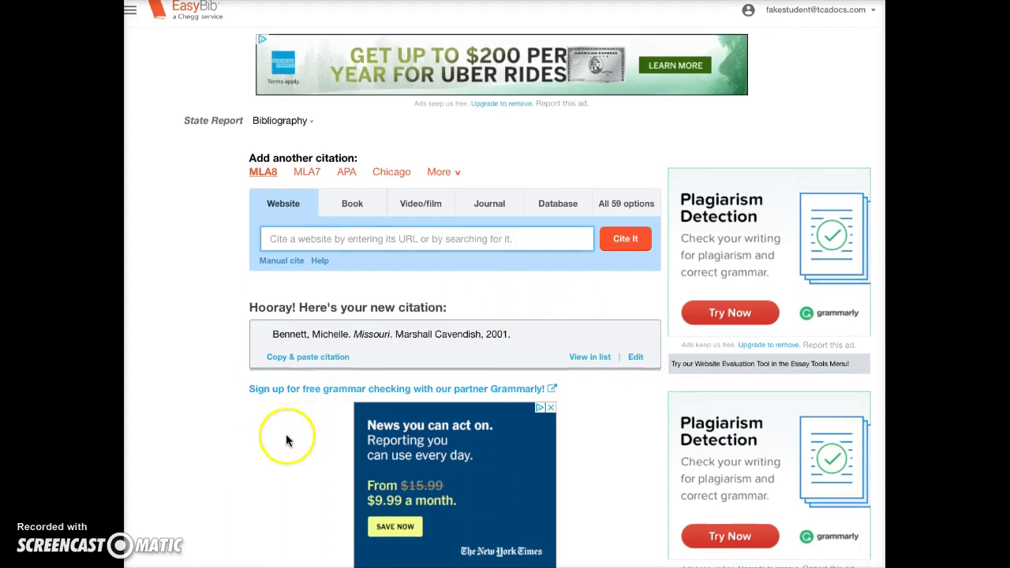
left_click(286, 203)
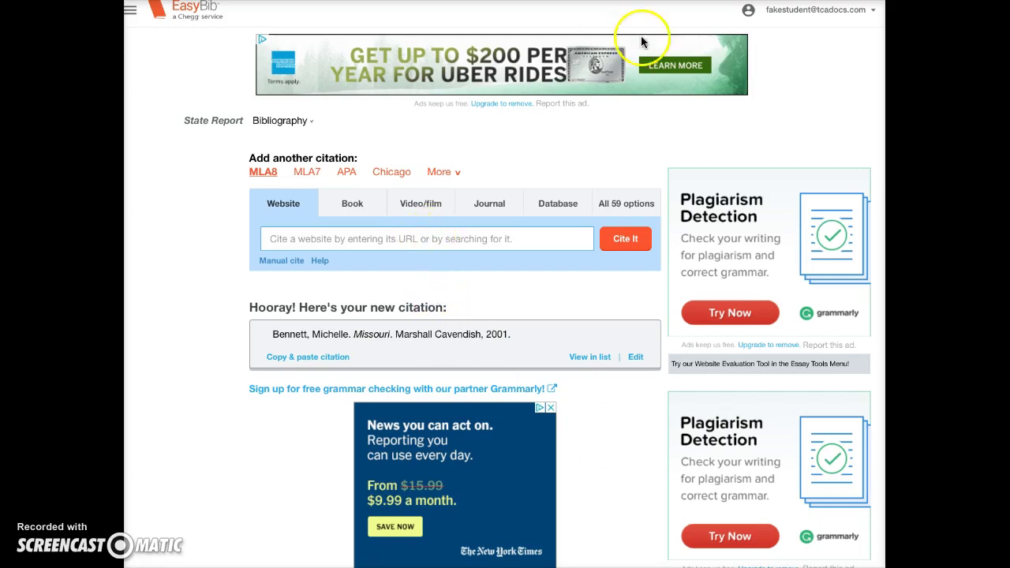
key("ctrl+Tab")
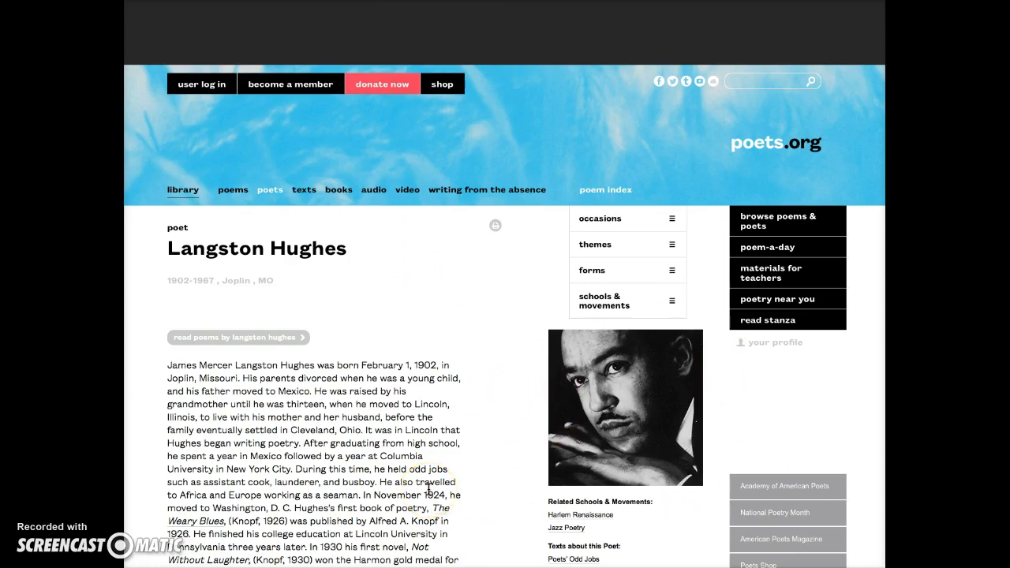
key("super+l")
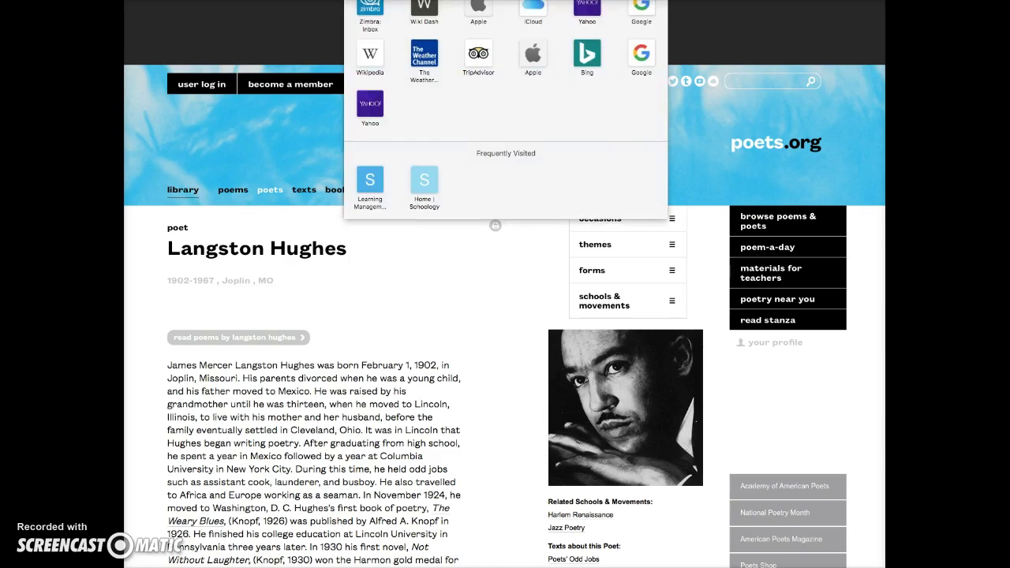
Step: Paste the Langston Hughes URL into the Website search and select the Poets.org result
key("ctrl+Tab")
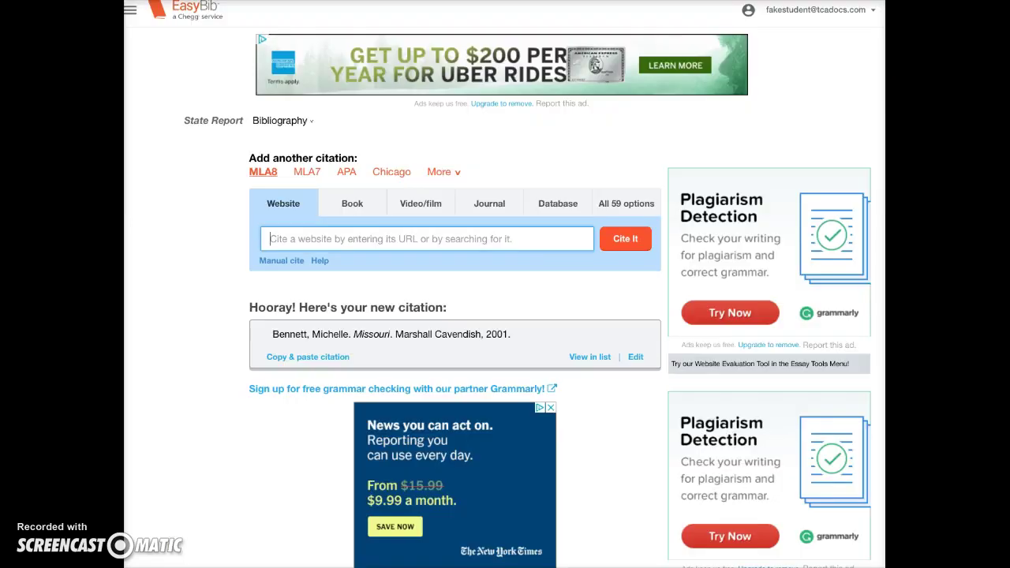
left_click(356, 239)
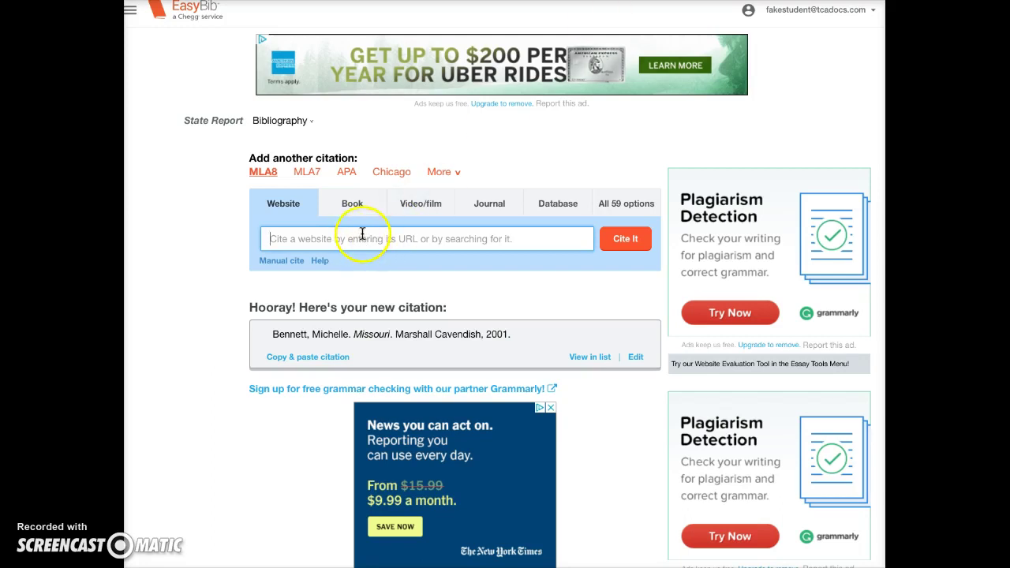
type("https://www.poets.org/poetsorg/poet/langston-hughes")
left_click(620, 243)
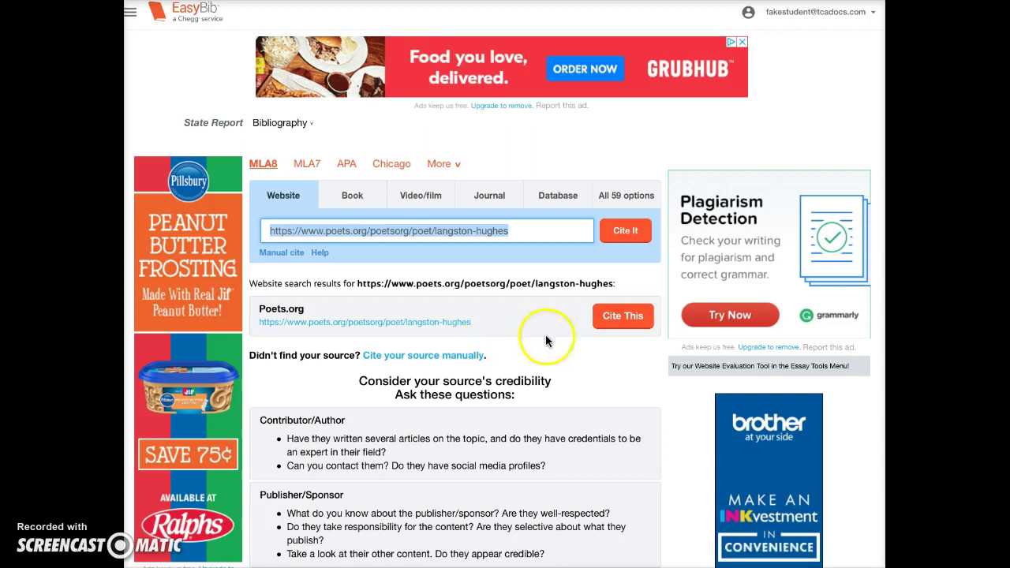
left_click(620, 318)
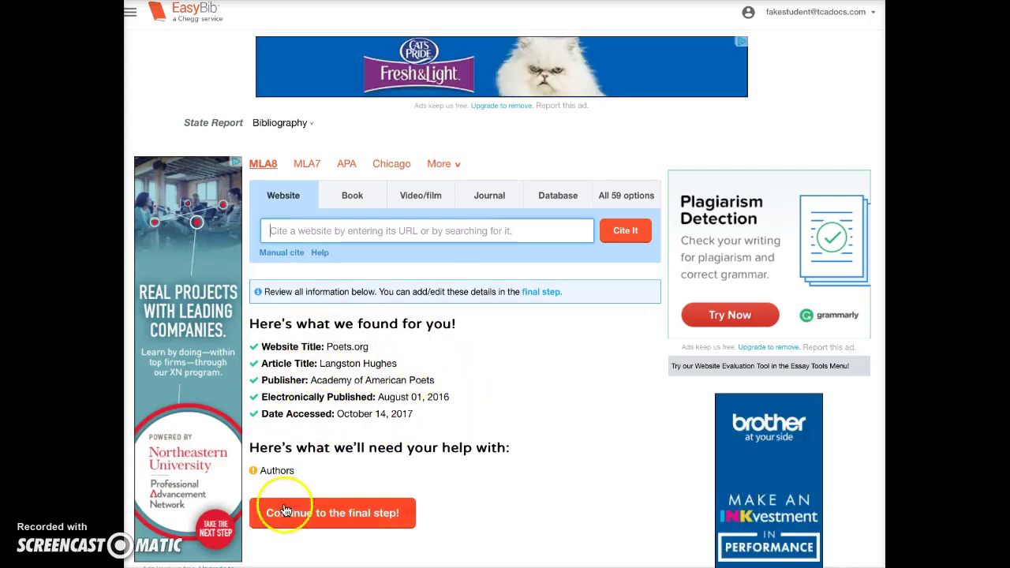
scroll(316, 418, "down", 1)
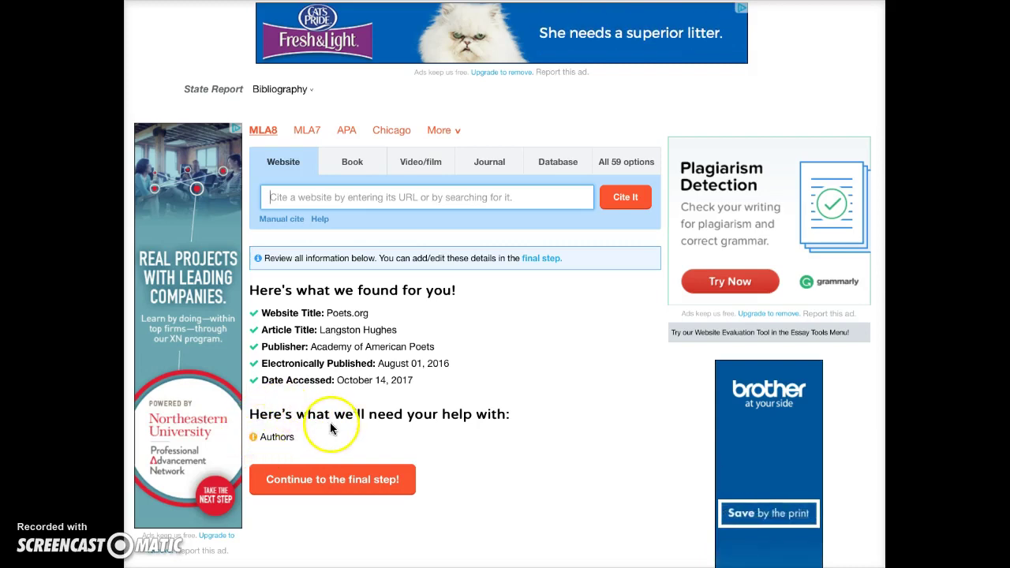
Step: Continue to the Cite a Website form and review its prefilled fields, including the 2016 year
left_click(341, 484)
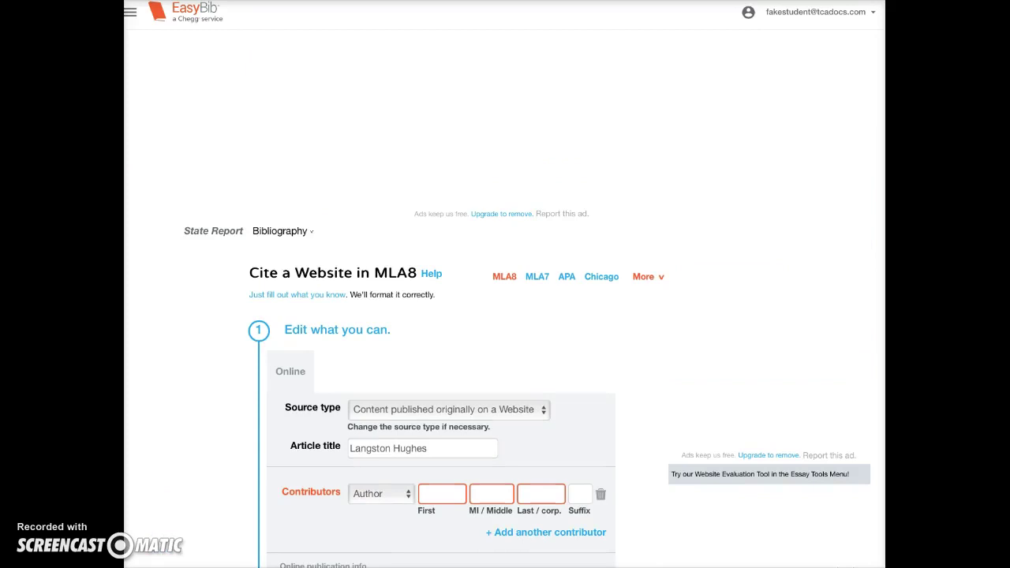
scroll(535, 389, "down", 2)
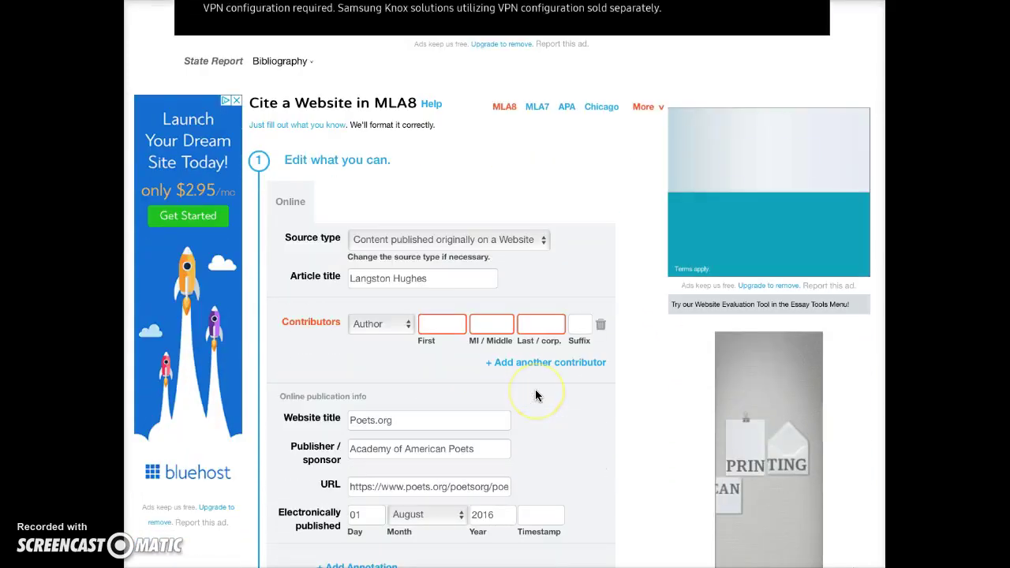
scroll(536, 395, "down", 1)
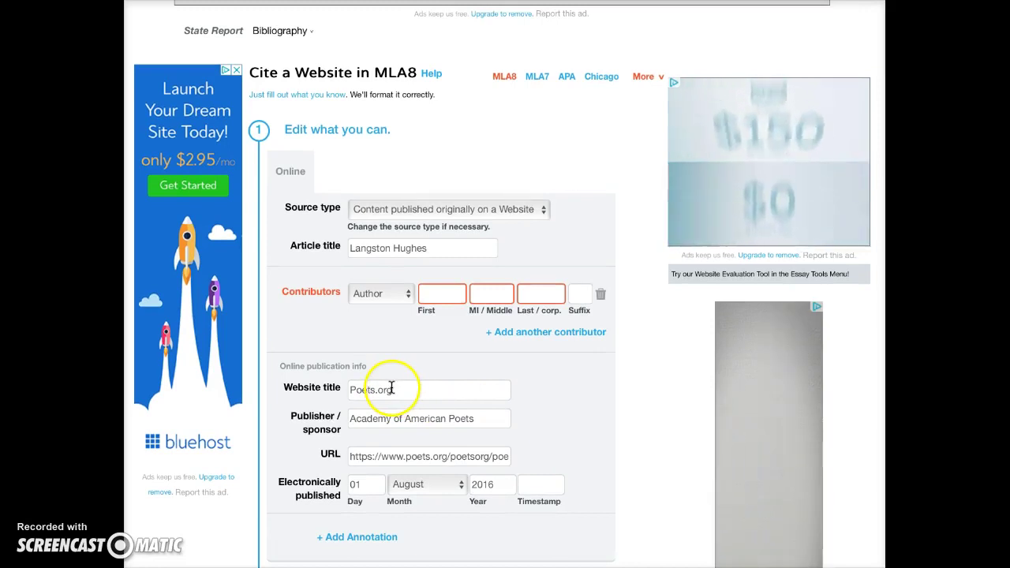
scroll(442, 395, "down", 1)
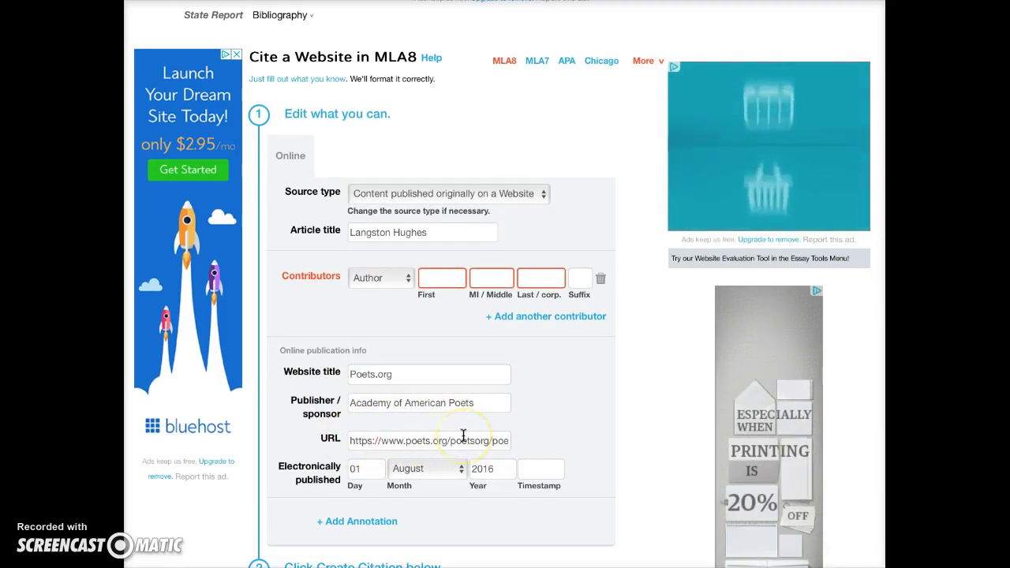
left_click(499, 468)
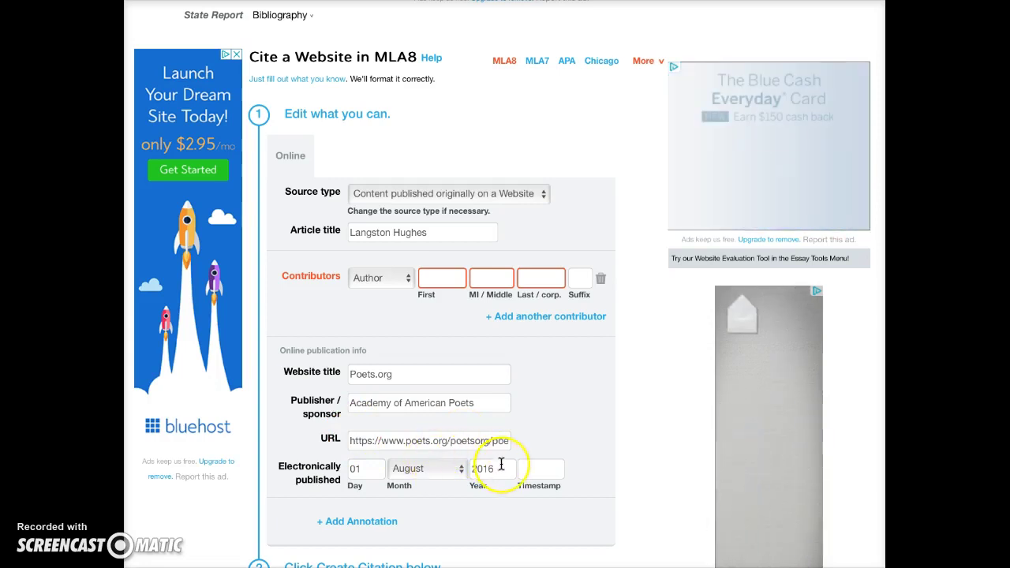
scroll(458, 442, "down", 1)
left_click(420, 348)
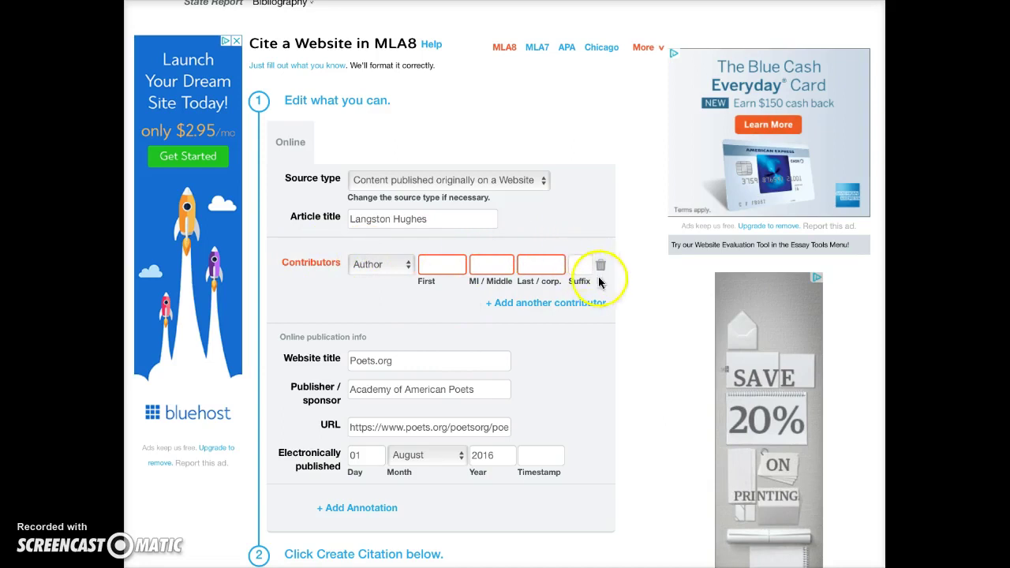
scroll(636, 308, "down", 1)
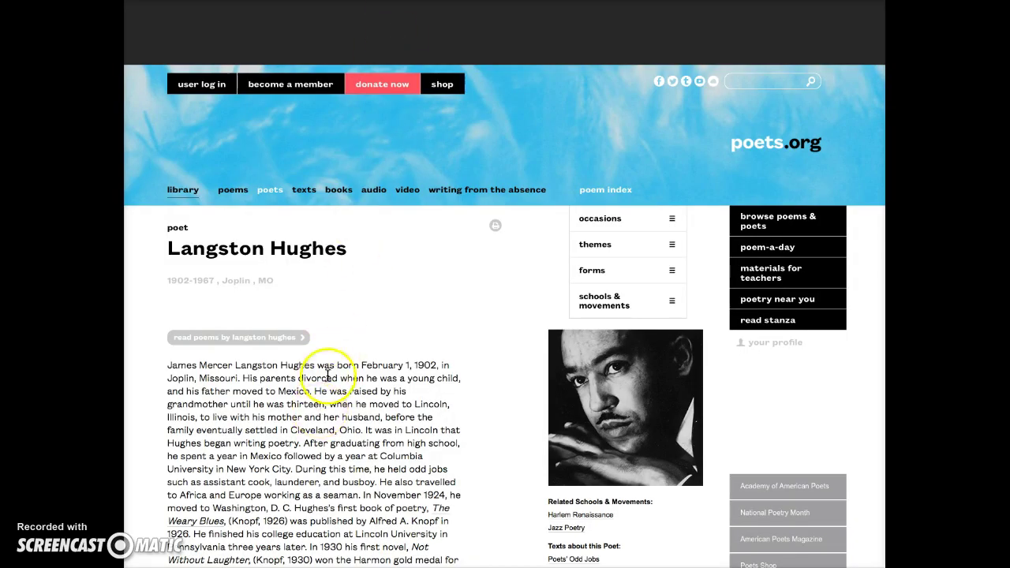
Step: Scroll through the poets.org Langston Hughes page looking for an author, then return to EasyBib
scroll(336, 359, "down", 1)
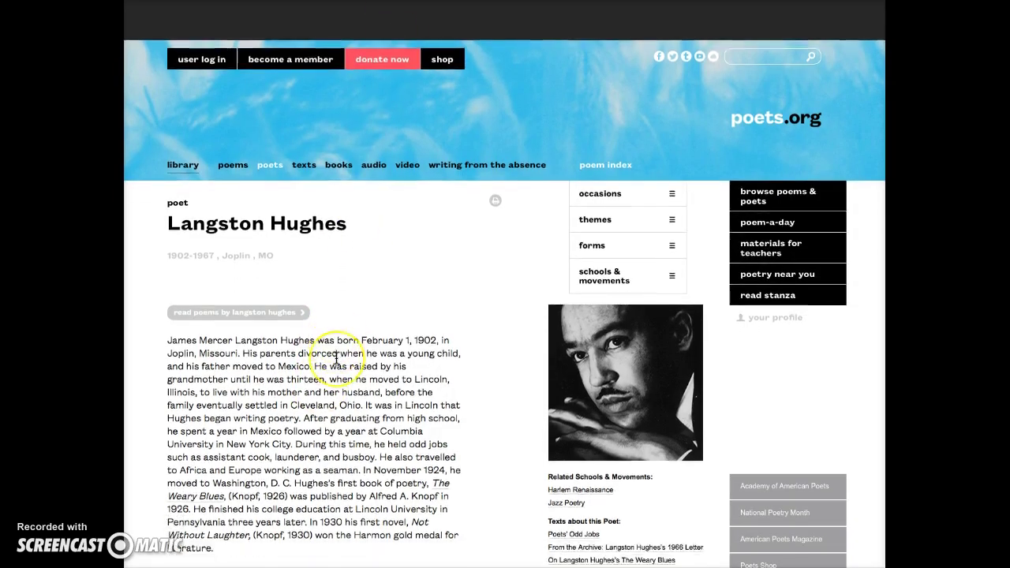
scroll(337, 359, "down", 1)
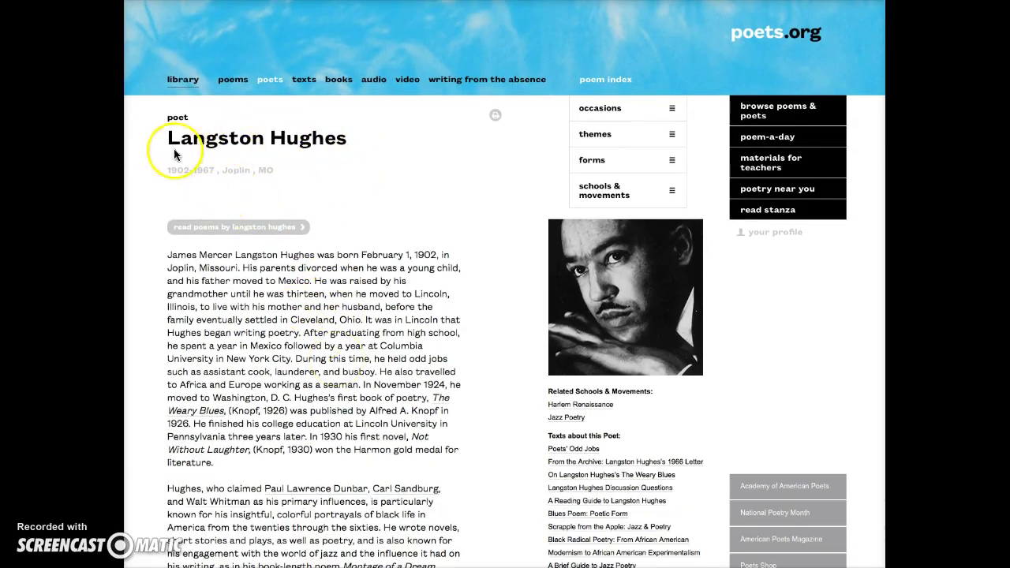
scroll(268, 330, "down", 3)
scroll(268, 329, "down", 10)
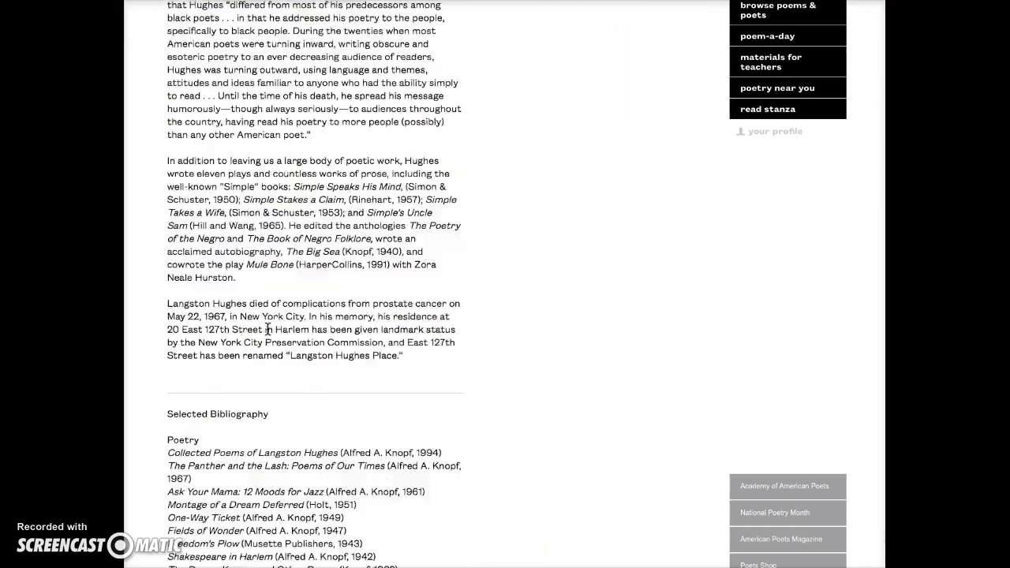
scroll(267, 328, "down", 5)
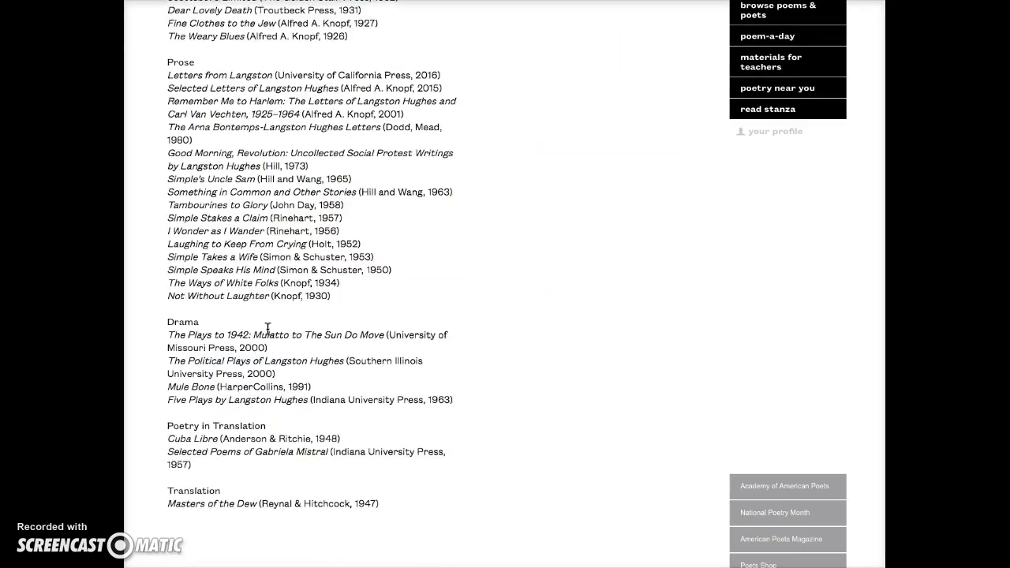
scroll(268, 328, "down", 6)
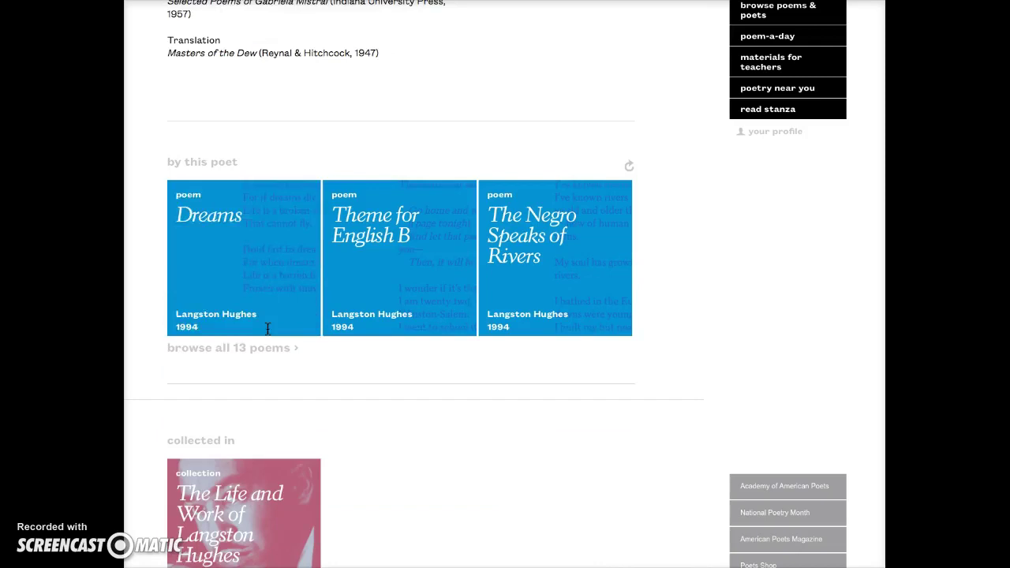
scroll(268, 329, "down", 6)
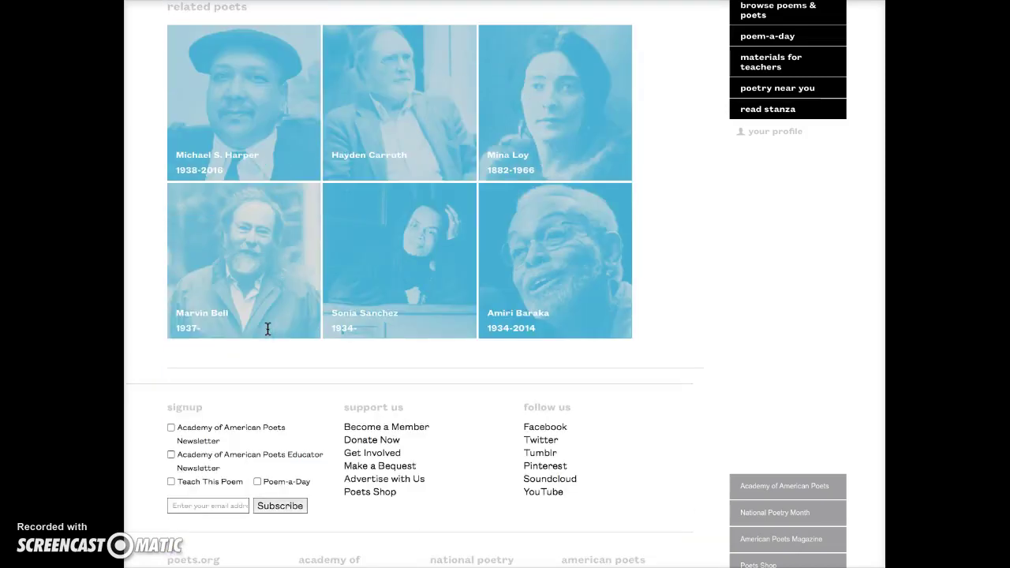
scroll(268, 328, "up", 20)
left_click(280, 262)
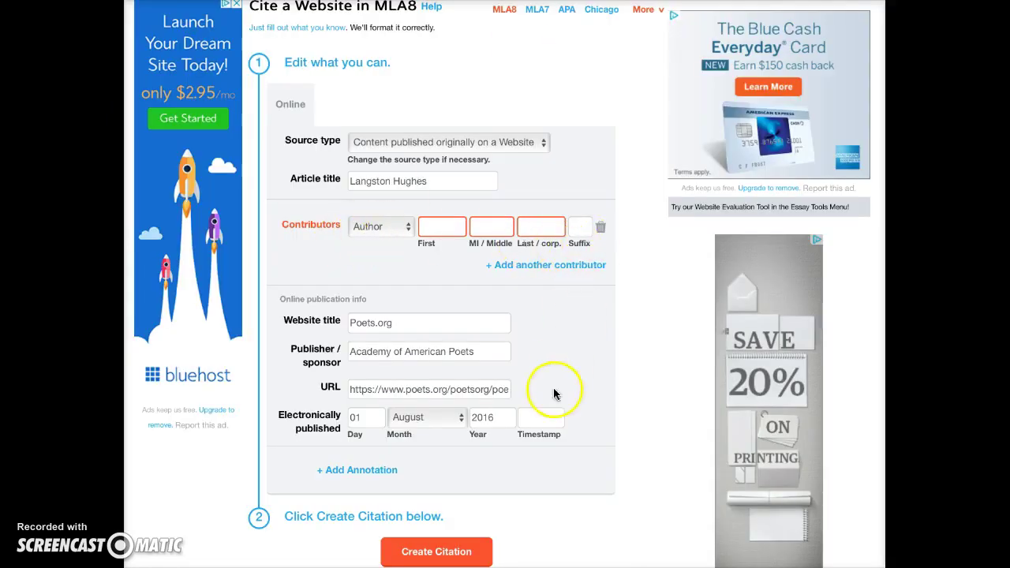
Step: Create the MLA8 website citation "Langston Hughes" from Poets.org, Academy of American Poets, 1 Aug. 2016
scroll(588, 415, "down", 1)
left_click(433, 476)
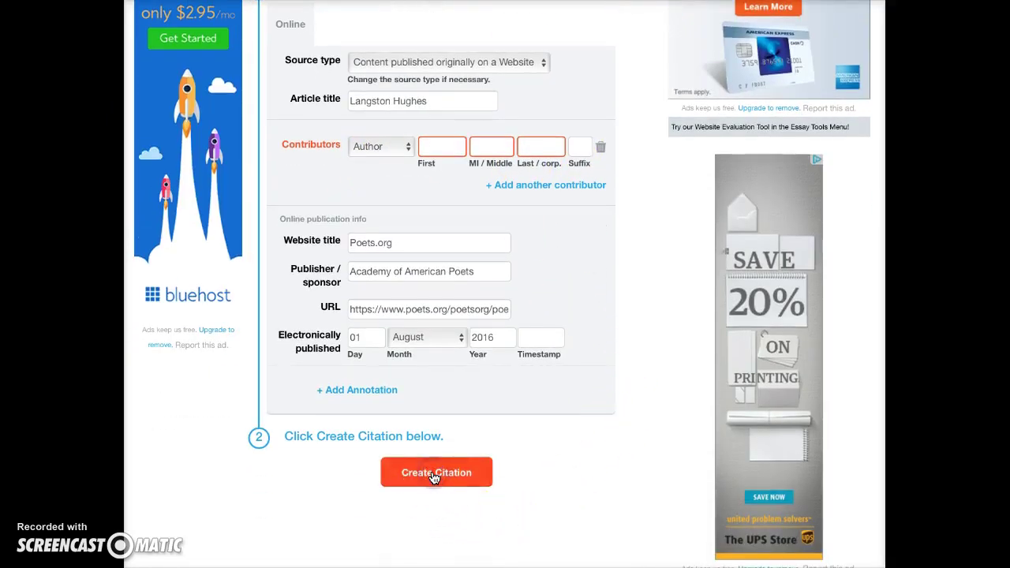
left_click(426, 476)
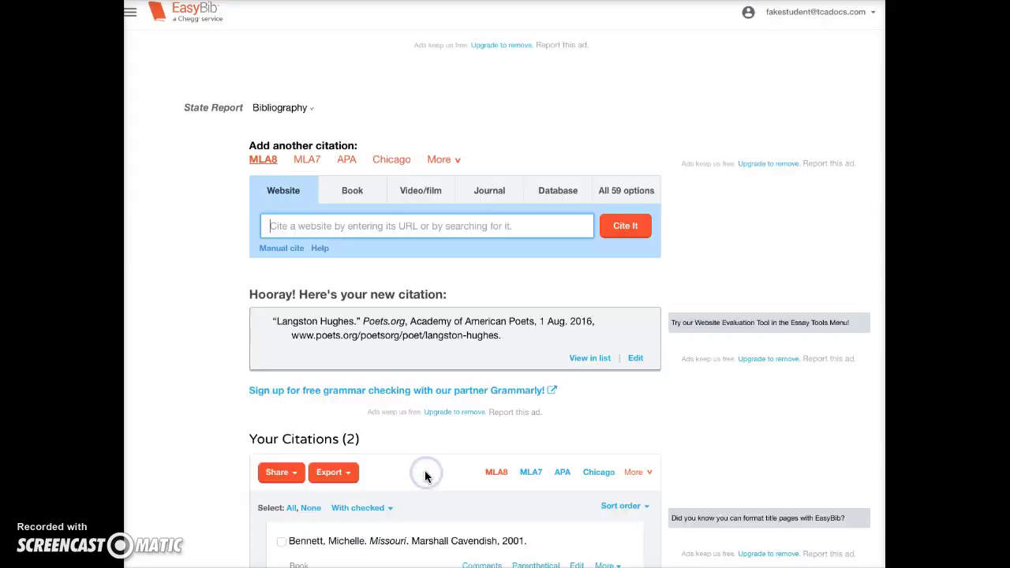